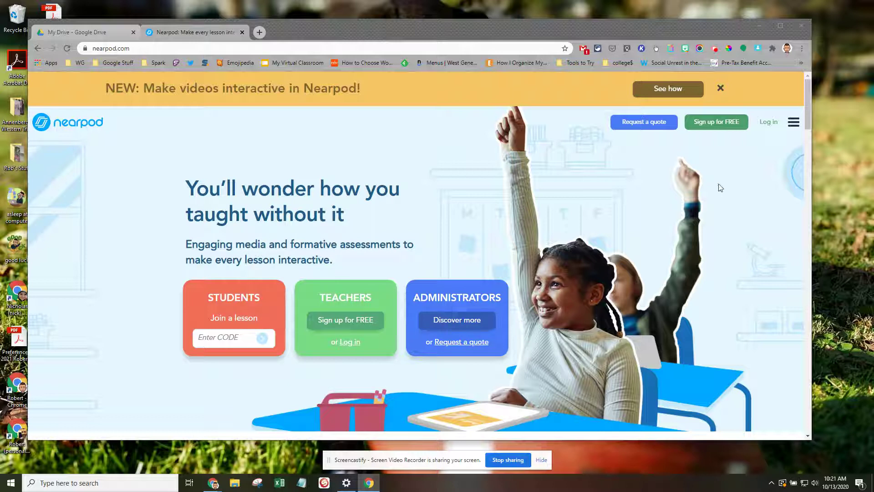
# Step: Sign into Nearpod as a teacher using a Google account
pyautogui.click(764, 123)
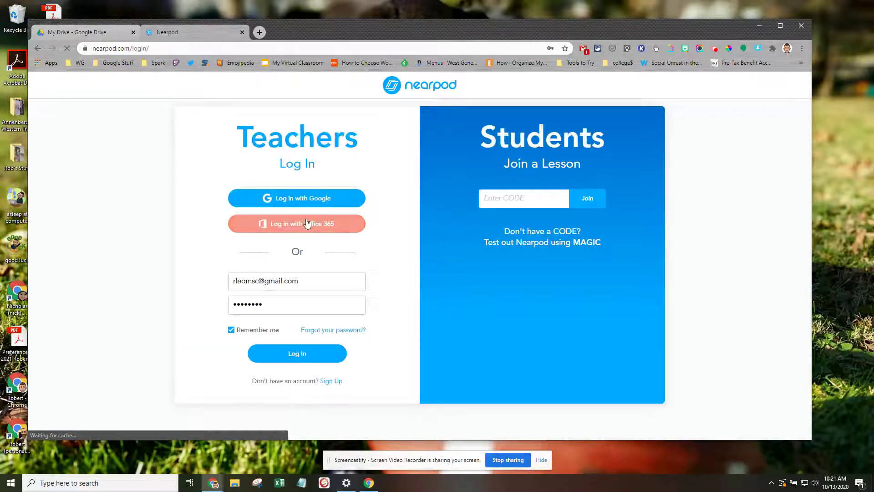
pyautogui.click(300, 202)
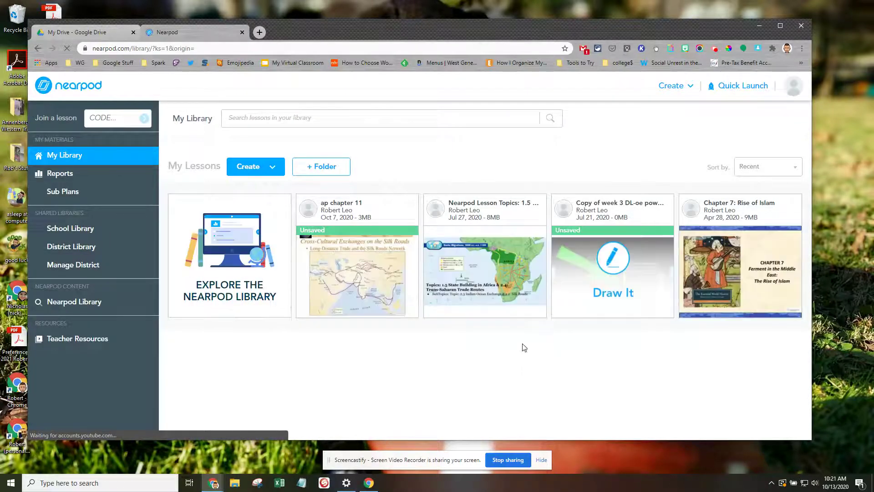
# Step: Dismiss the other lesson's active-session prompt and launch Chapter 7: Rise of Islam live with code 24VYI
pyautogui.moveTo(701, 285)
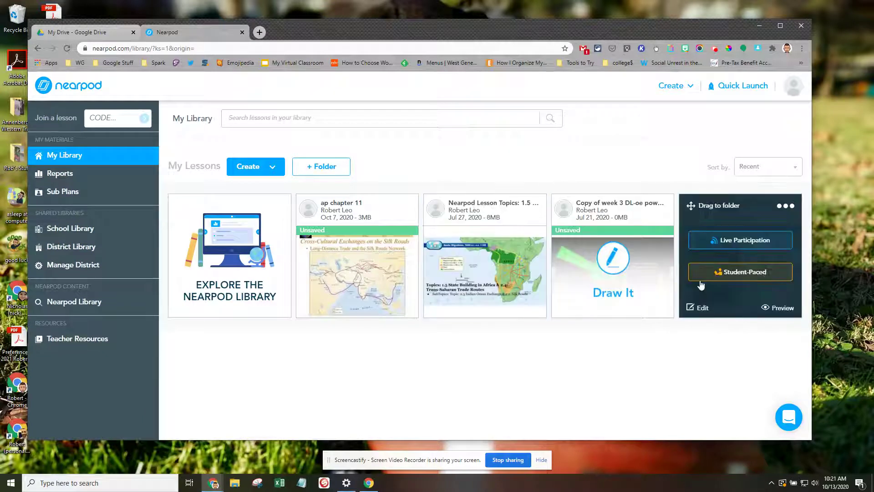
pyautogui.moveTo(518, 291)
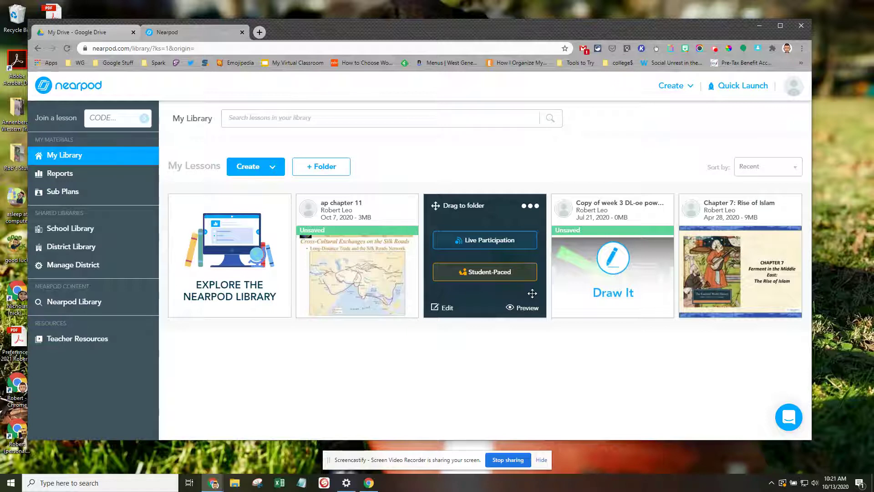
pyautogui.click(469, 240)
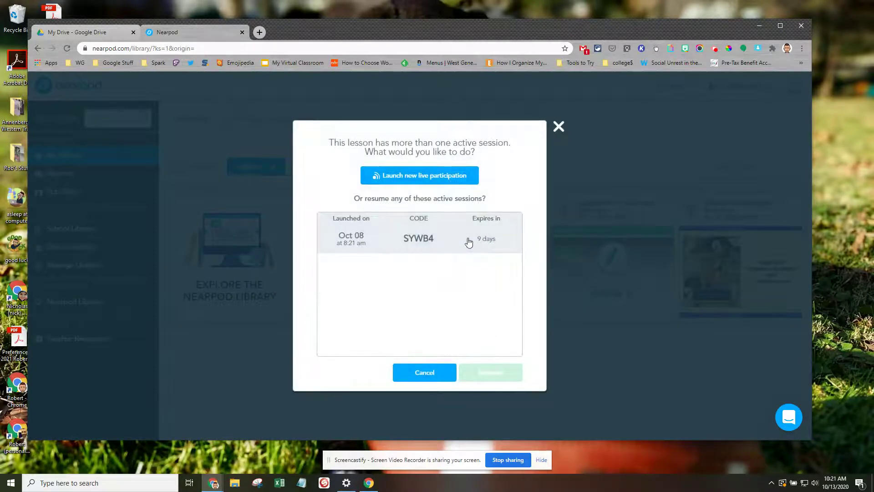
pyautogui.click(558, 127)
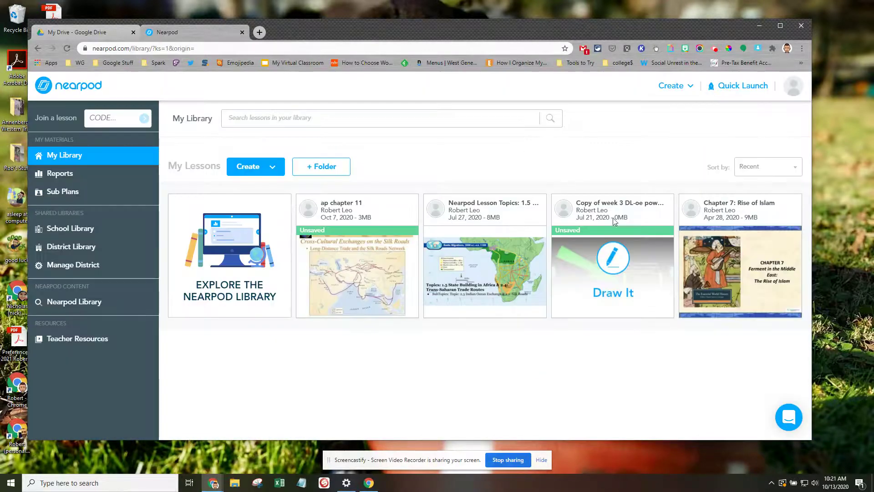
pyautogui.click(744, 246)
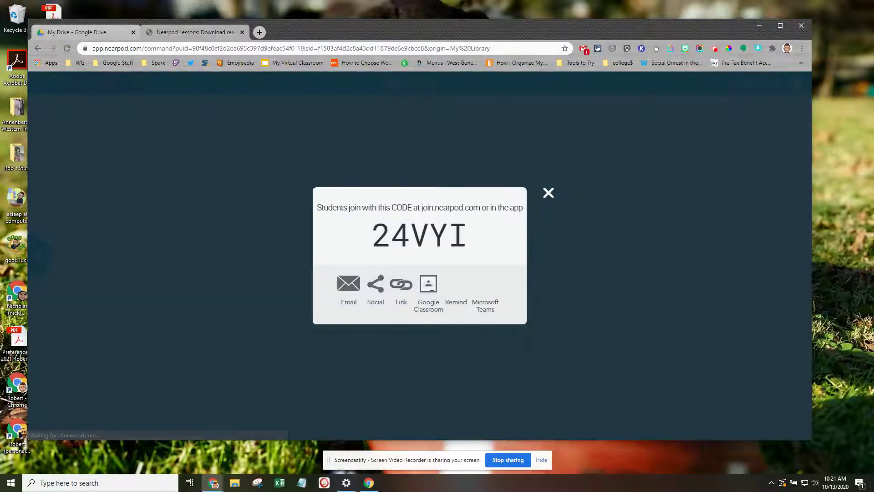
pyautogui.click(429, 286)
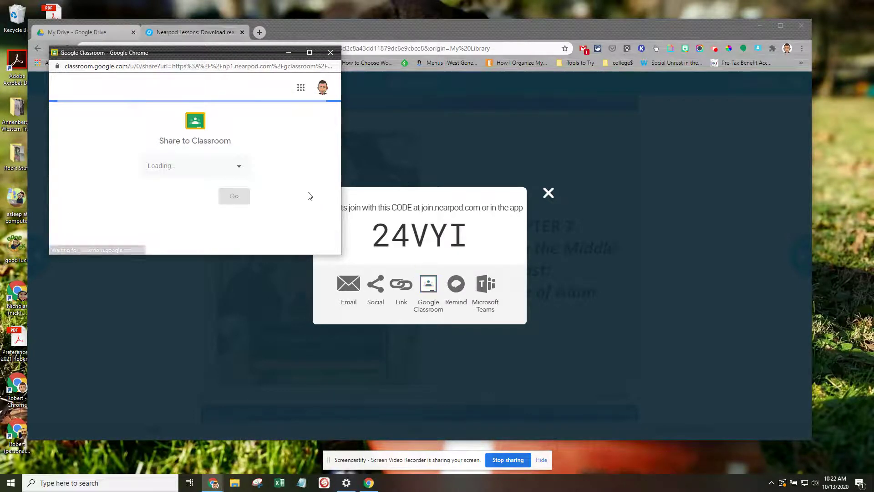
# Step: Choose the target class in the Google Classroom share dialog and set the post type to assignment
pyautogui.click(238, 170)
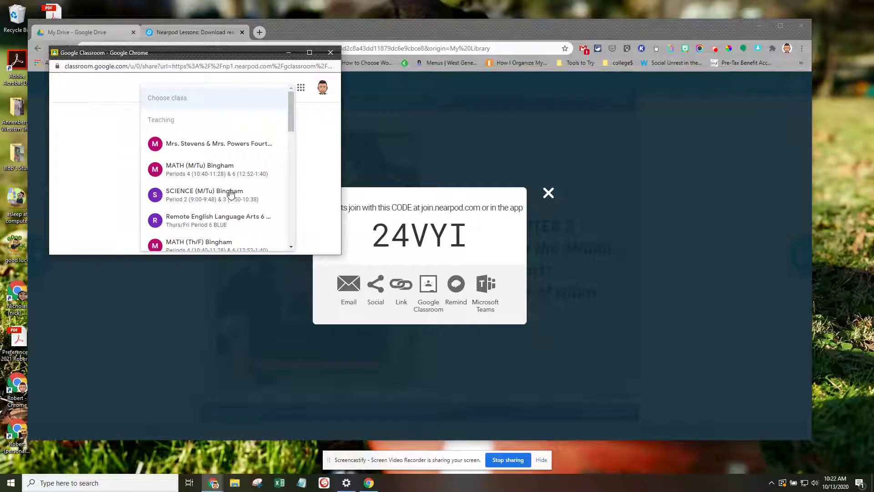
pyautogui.scroll(-8, 230, 194)
pyautogui.scroll(-3, 200, 146)
pyautogui.click(200, 146)
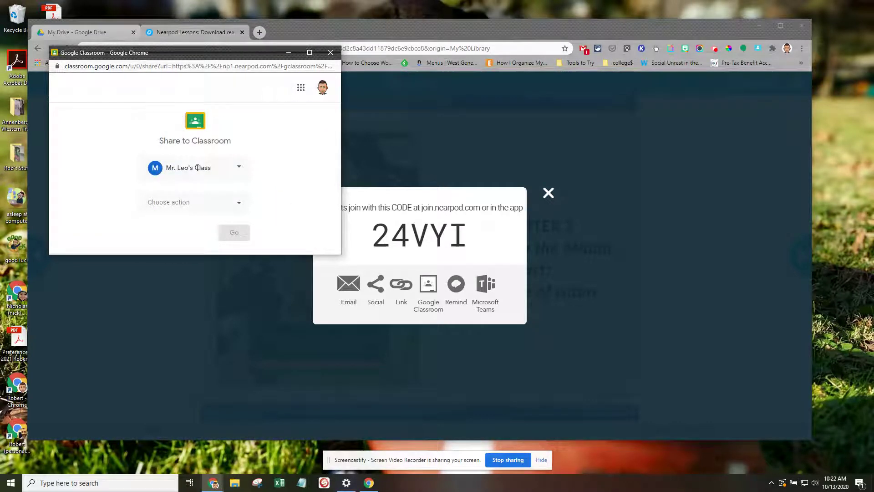
pyautogui.click(238, 203)
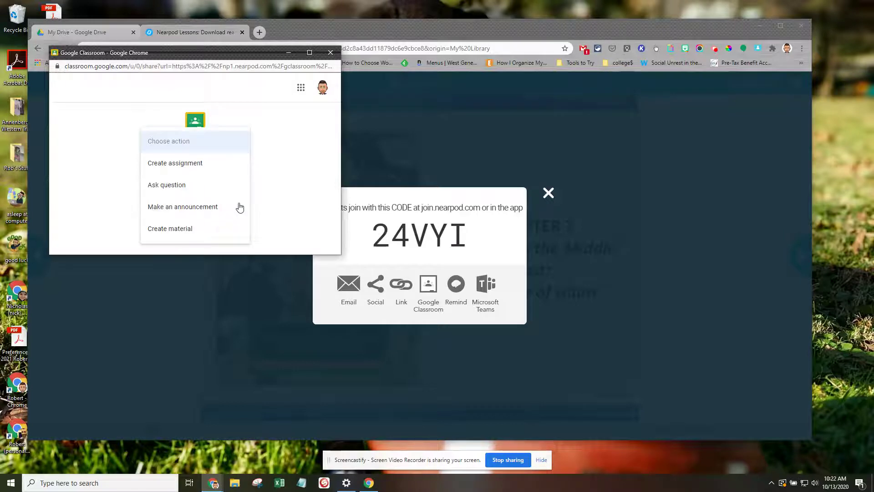
pyautogui.click(189, 164)
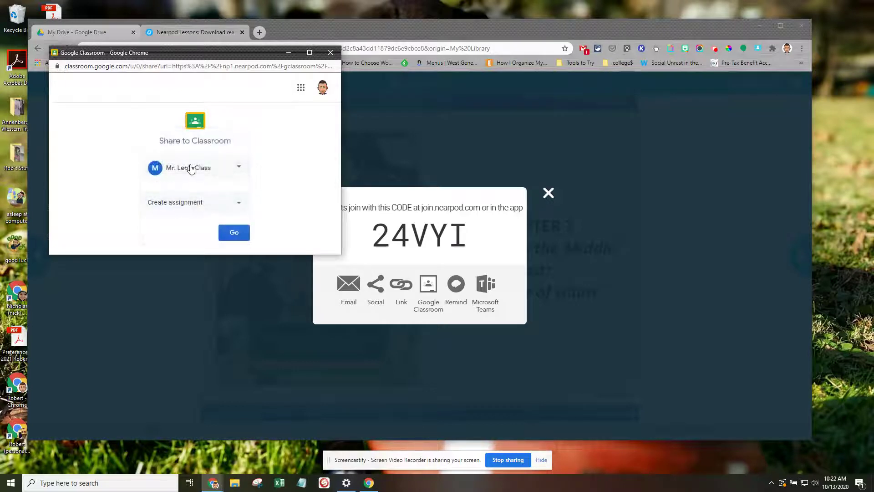
pyautogui.click(234, 233)
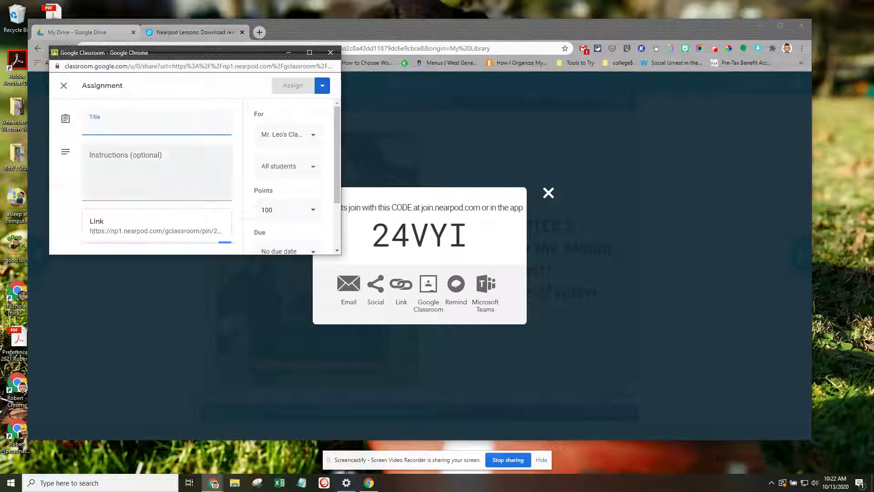
# Step: Title the assignment 'nearpod' and assign it to the class
pyautogui.write('nearpod')
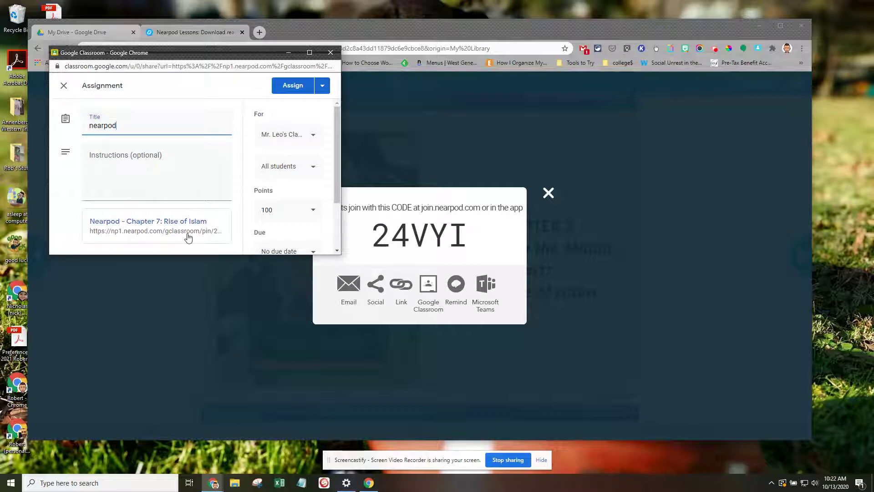
pyautogui.click(285, 89)
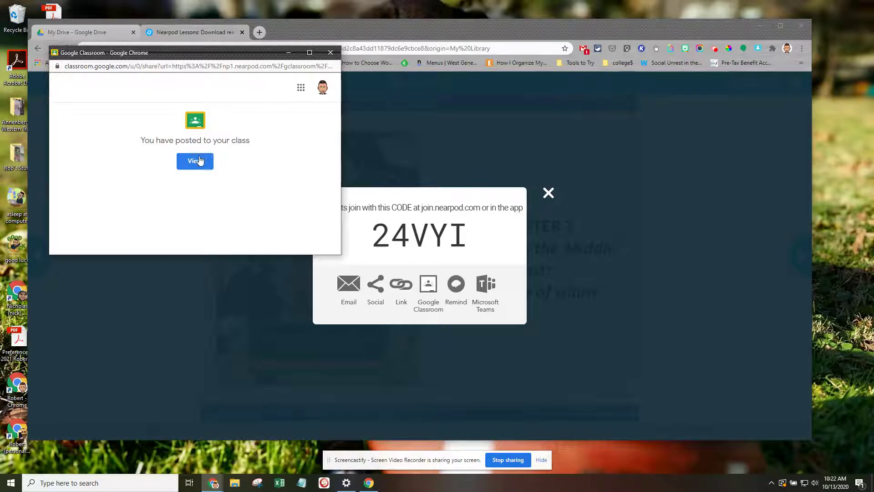
pyautogui.click(197, 159)
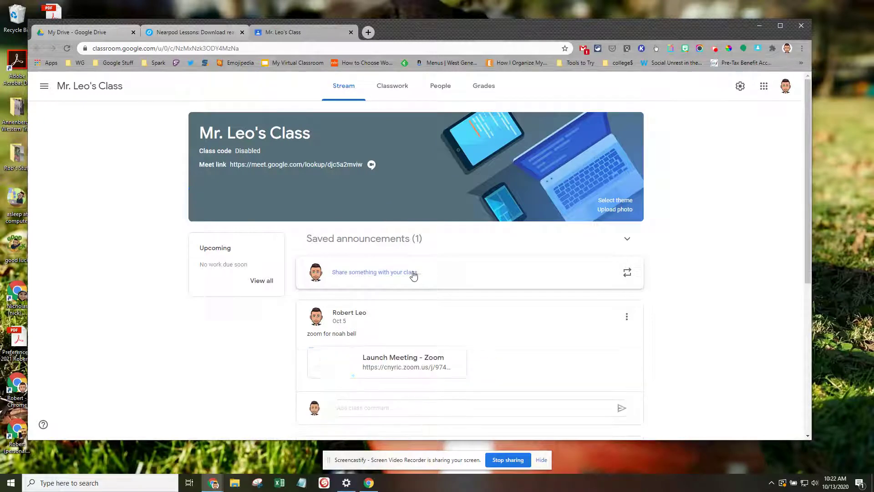
# Step: In the class's Classwork list, expand the nearpod assignment and open its Nearpod lesson link
pyautogui.click(393, 87)
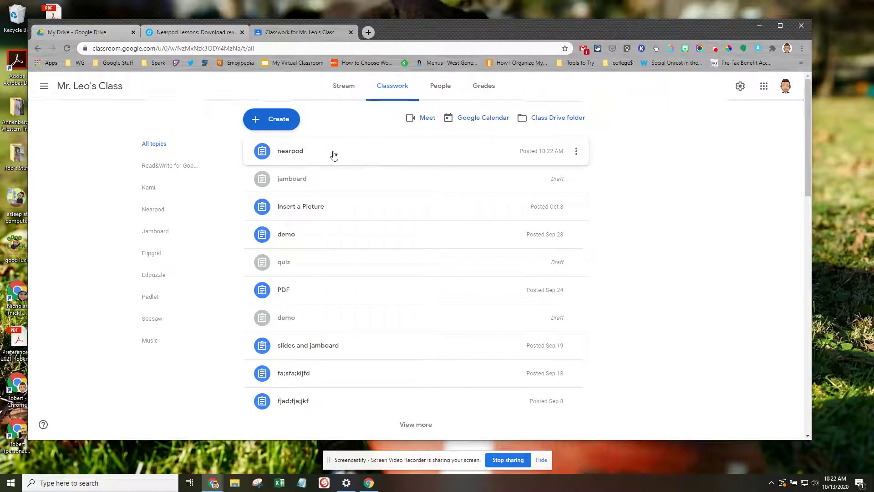
pyautogui.click(333, 155)
pyautogui.click(355, 243)
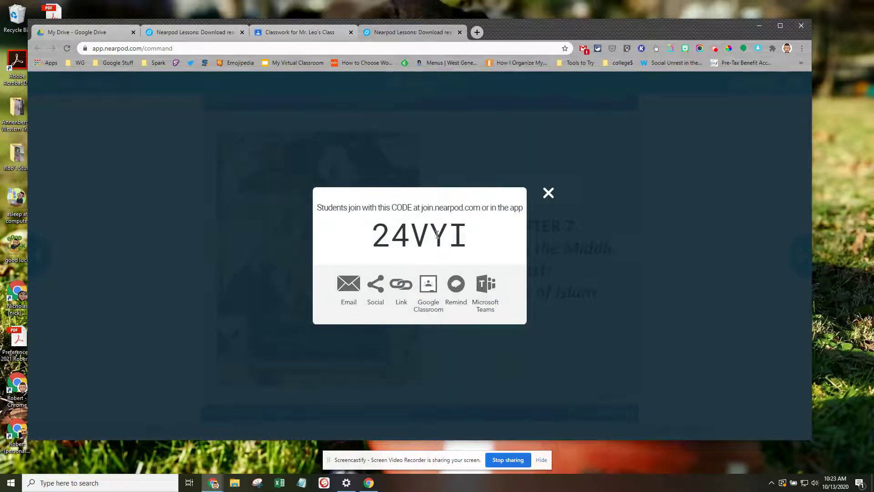
# Step: Close the join-code popups and return to the original live lesson without ending the session
pyautogui.click(548, 193)
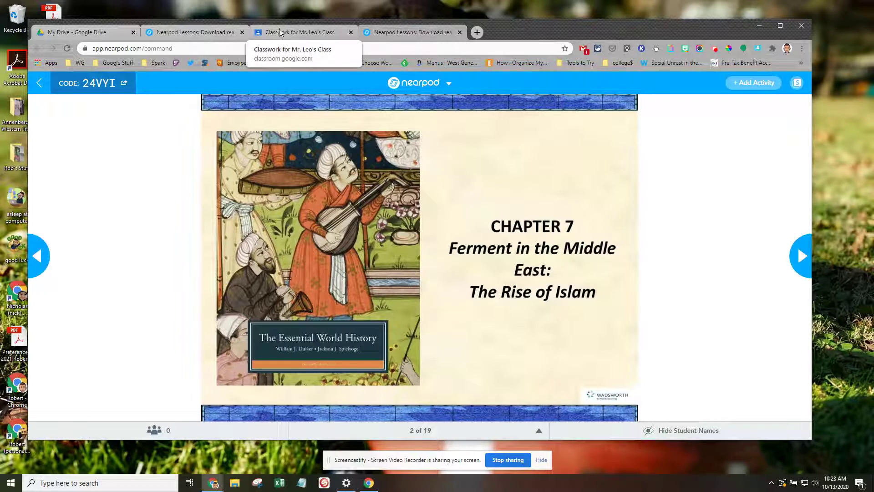
pyautogui.click(197, 32)
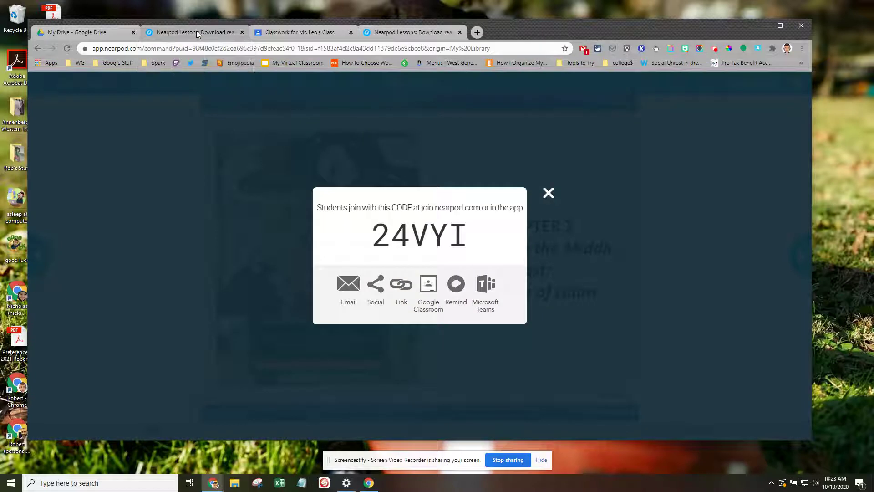
pyautogui.click(548, 193)
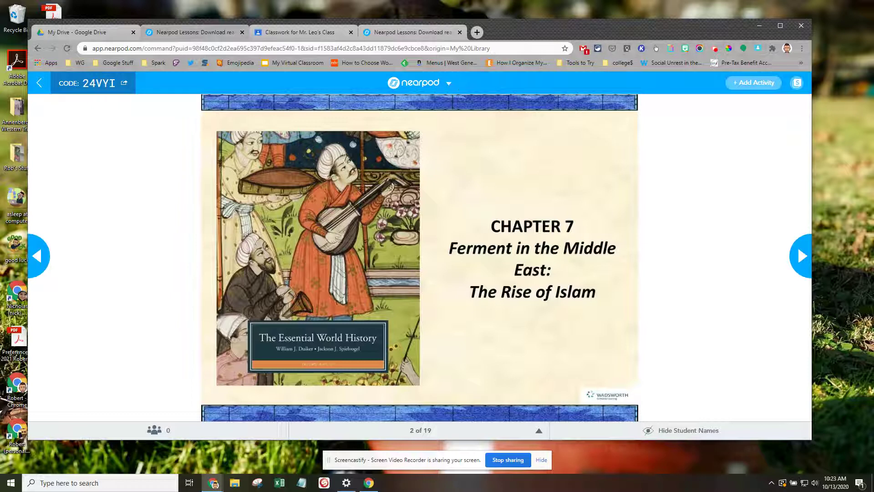
pyautogui.click(448, 84)
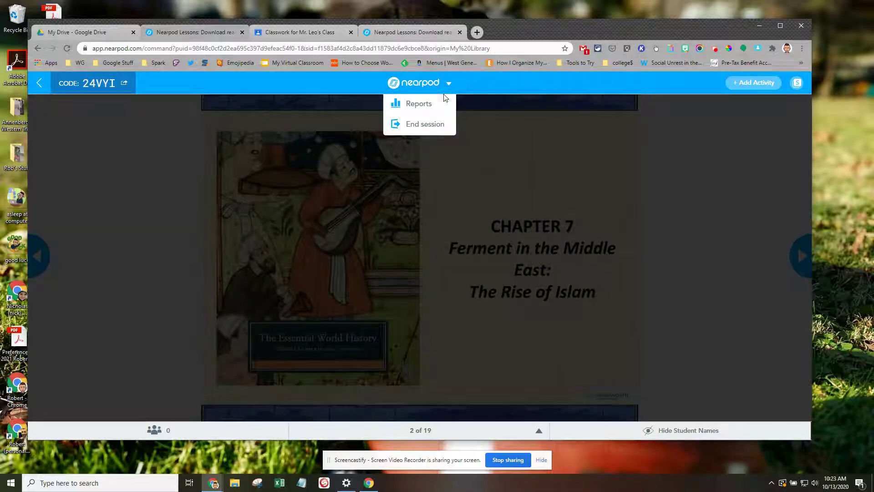
pyautogui.click(679, 160)
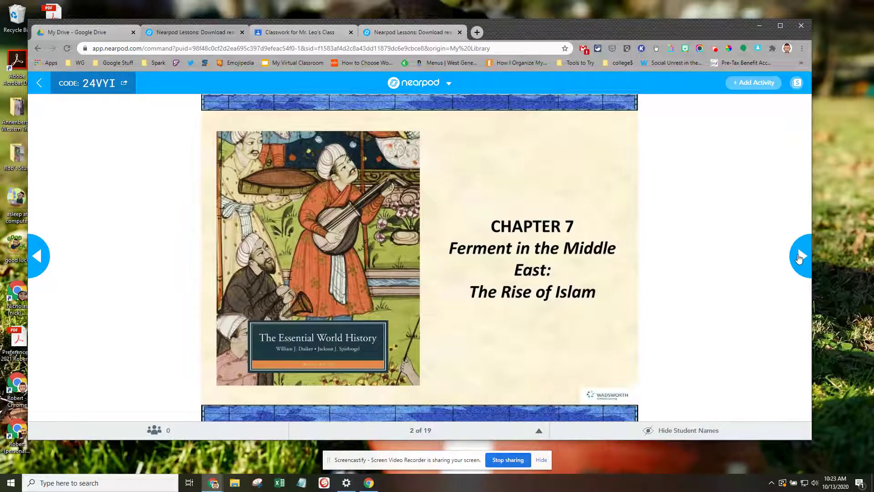
# Step: Advance the live lesson to slide 6 of 19, the Roman and Sassanian Empires map
pyautogui.click(800, 257)
pyautogui.click(799, 257)
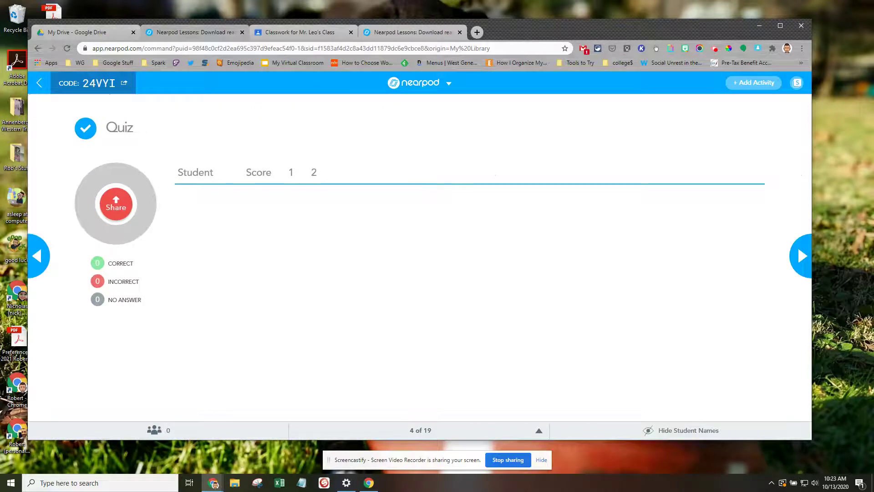
pyautogui.click(799, 257)
pyautogui.click(798, 258)
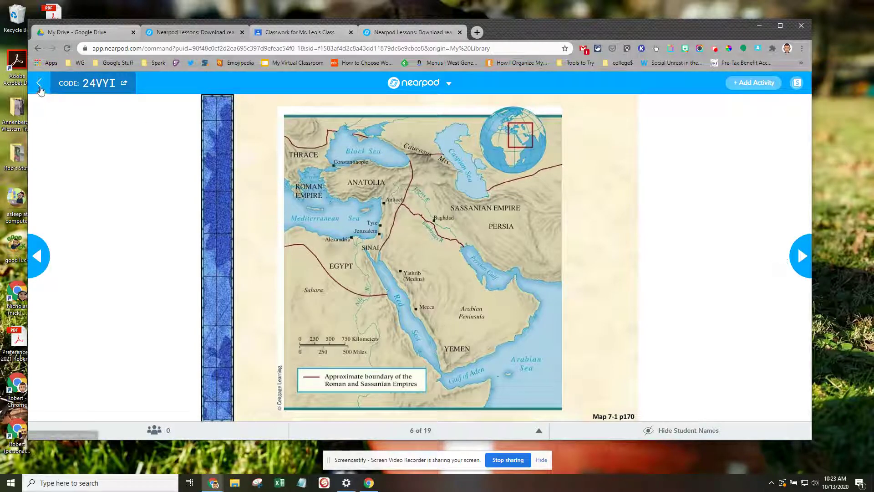
pyautogui.click(39, 84)
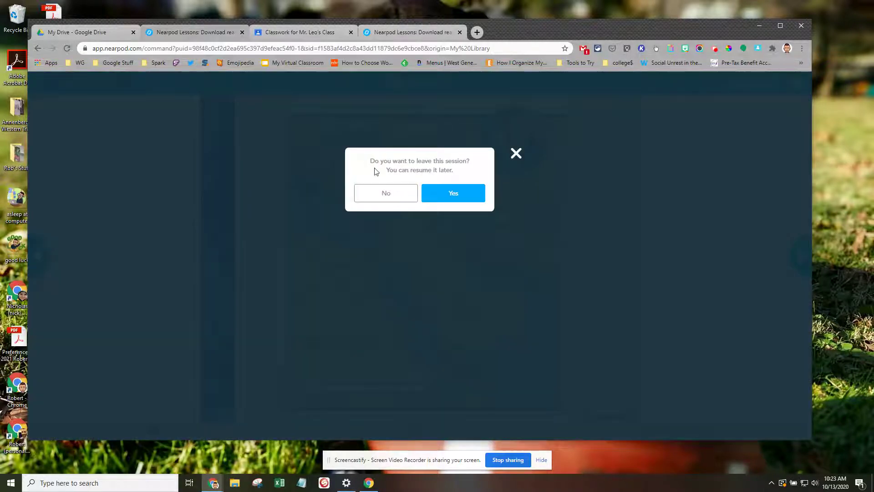
pyautogui.click(455, 193)
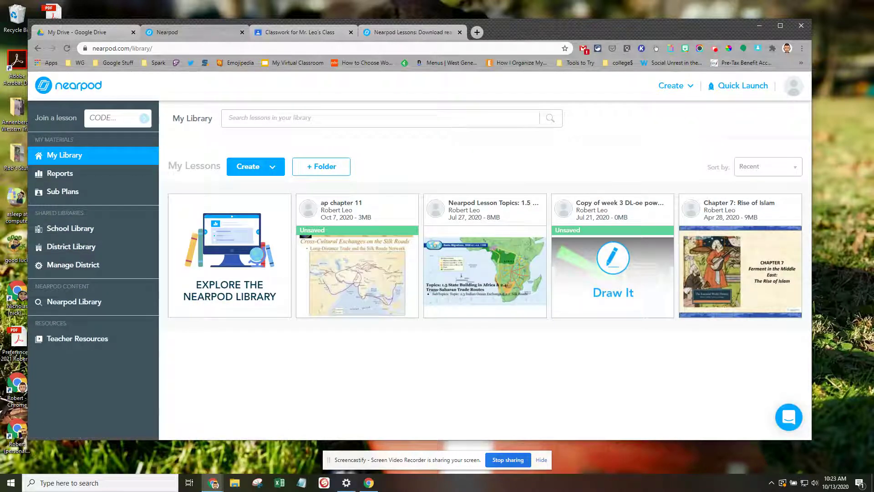
pyautogui.moveTo(740, 240)
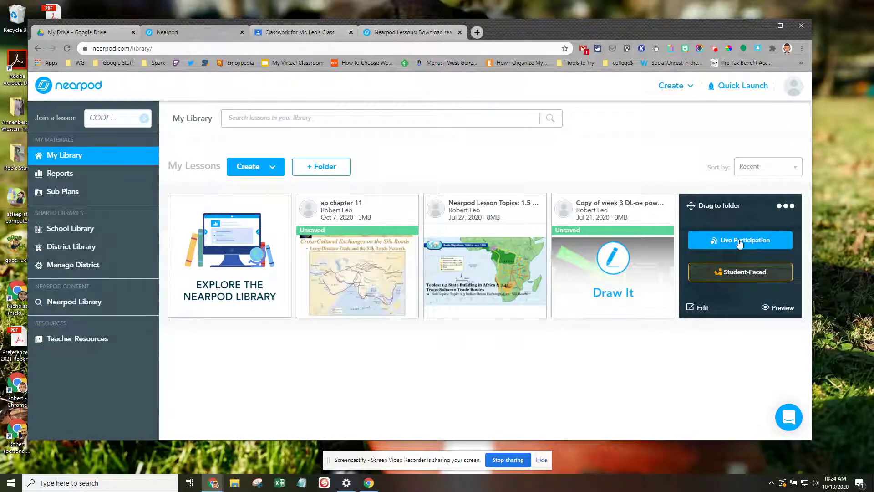
pyautogui.click(740, 243)
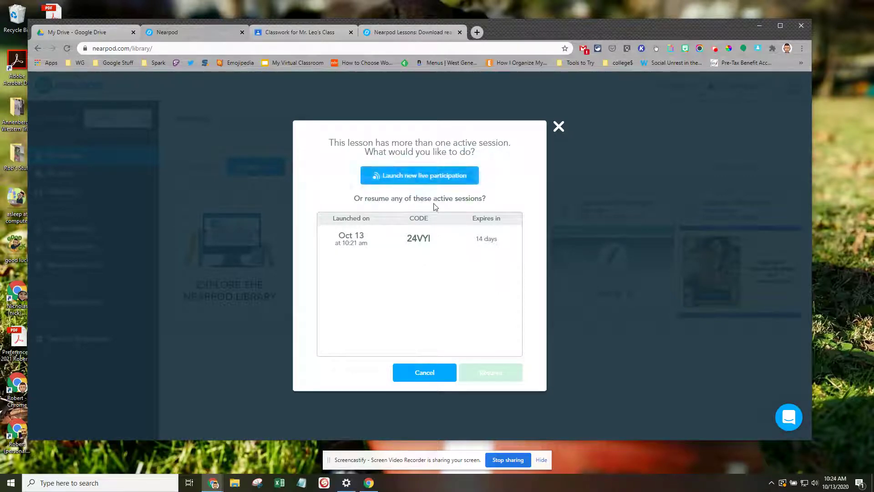
pyautogui.click(415, 245)
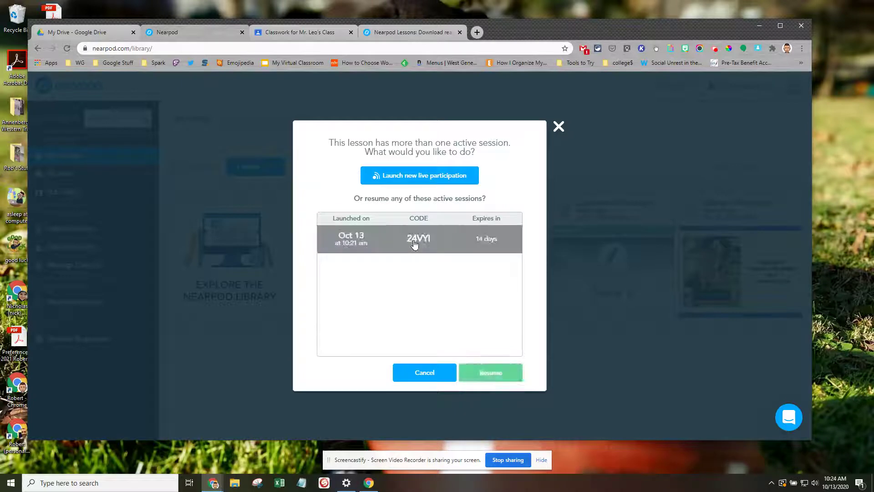
pyautogui.click(487, 377)
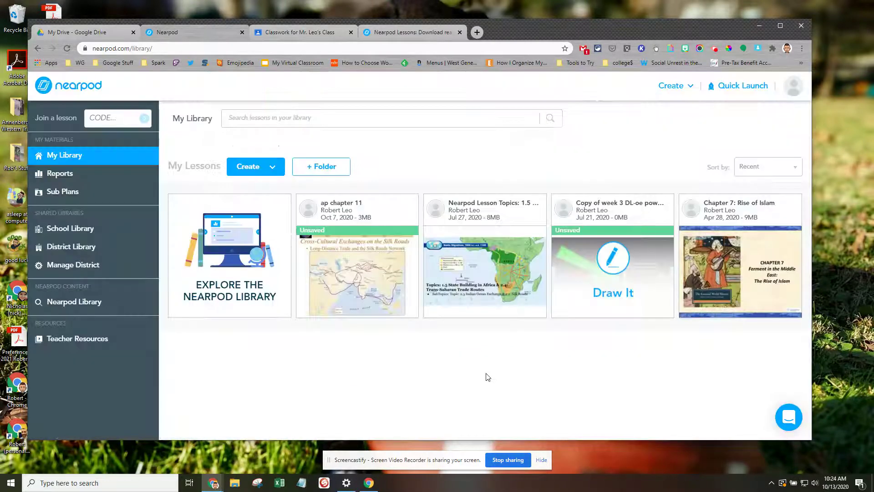